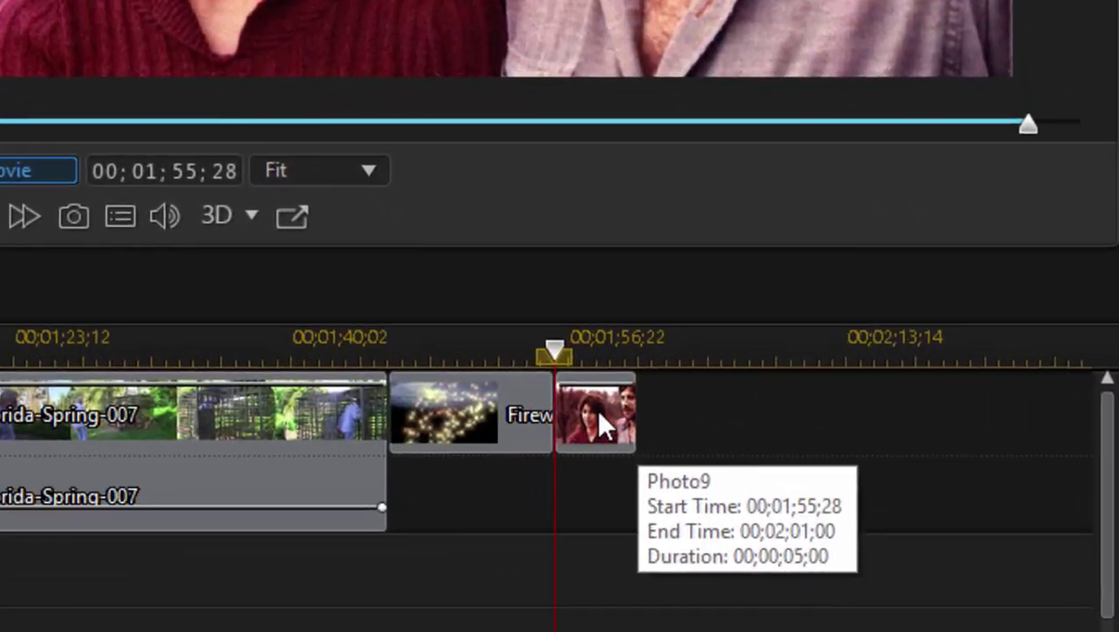
# Show the Pan & Zoom motion styles for the Photo9 clip from the Tools menu
pyautogui.click(857, 518)
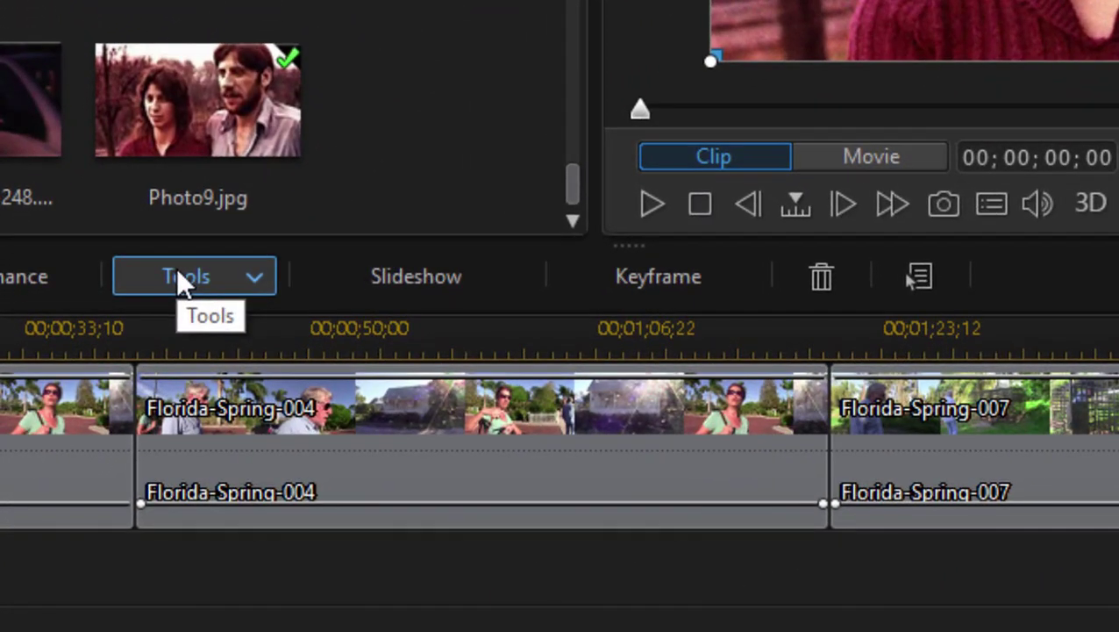
pyautogui.click(99, 436)
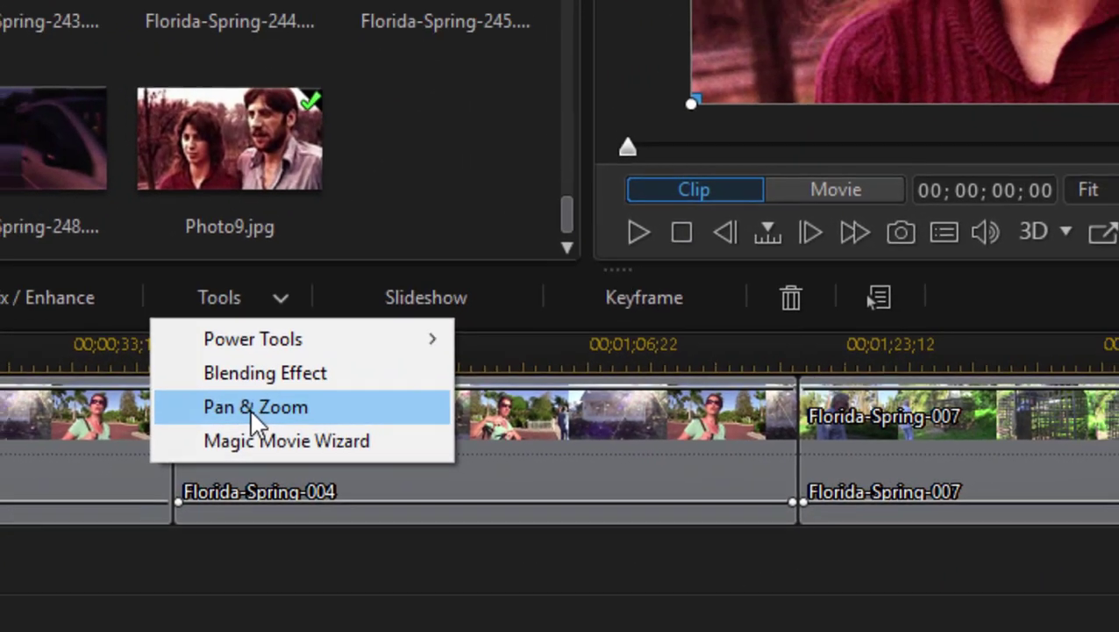
pyautogui.moveTo(223, 399); pyautogui.dragTo(225, 412)
pyautogui.click(342, 439)
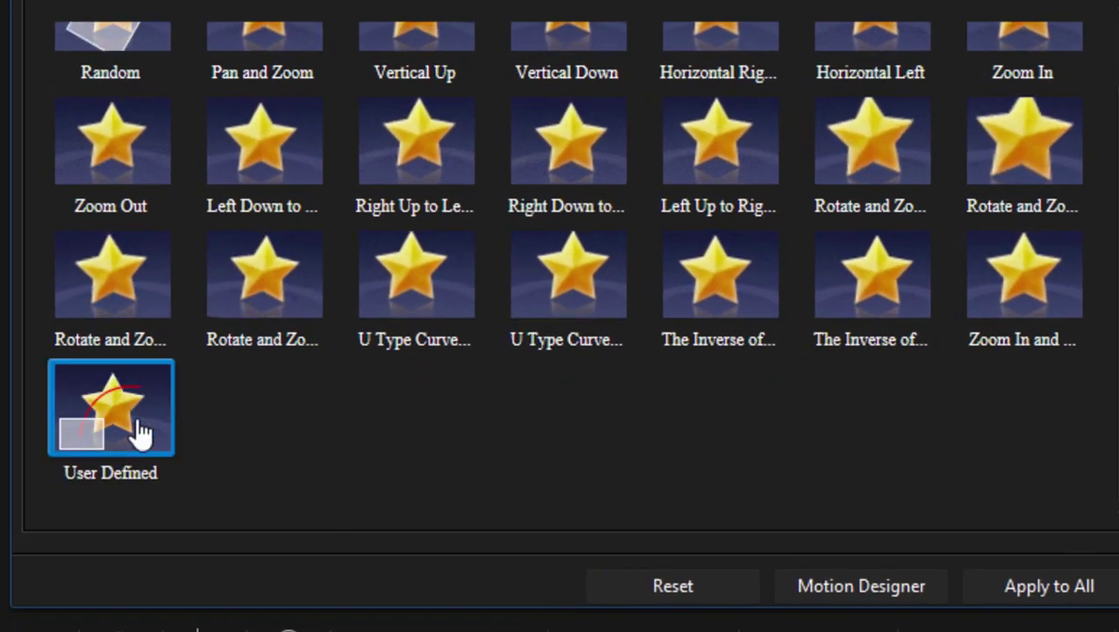
# Open User Defined in Magic Motion Designer and return the playhead to the first keyframe
pyautogui.doubleClick(139, 421)
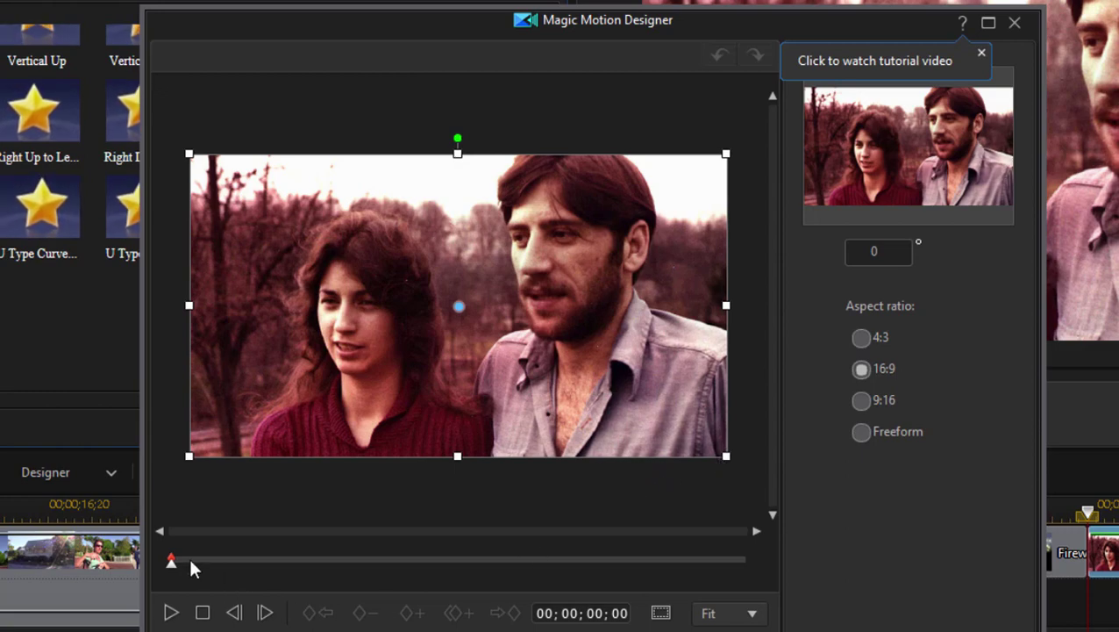
pyautogui.moveTo(172, 566); pyautogui.dragTo(231, 545)
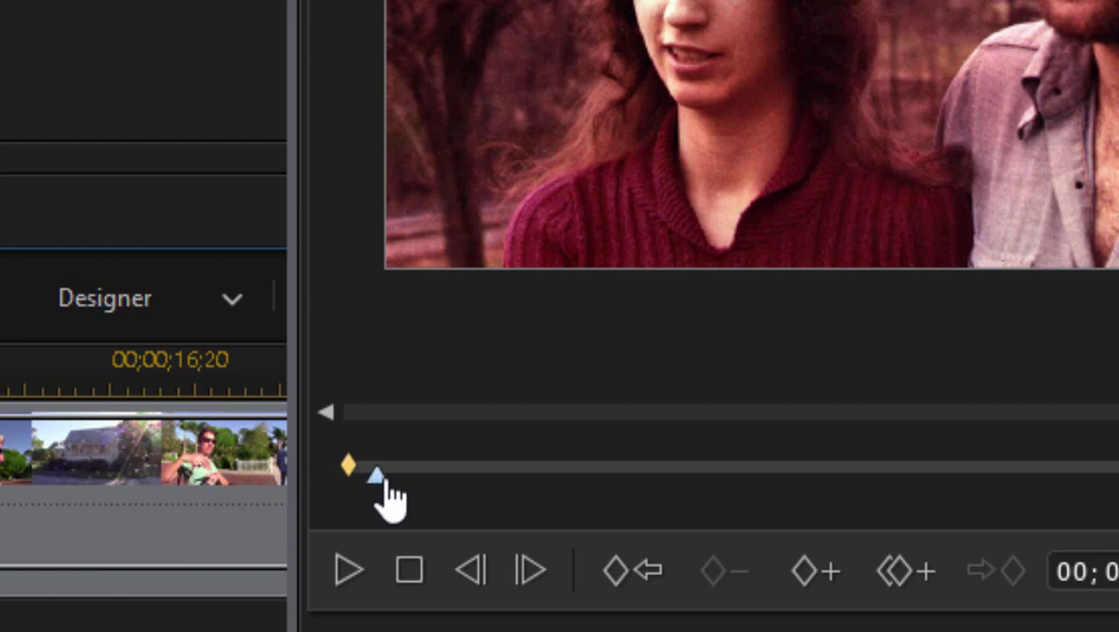
pyautogui.moveTo(385, 482); pyautogui.dragTo(346, 482)
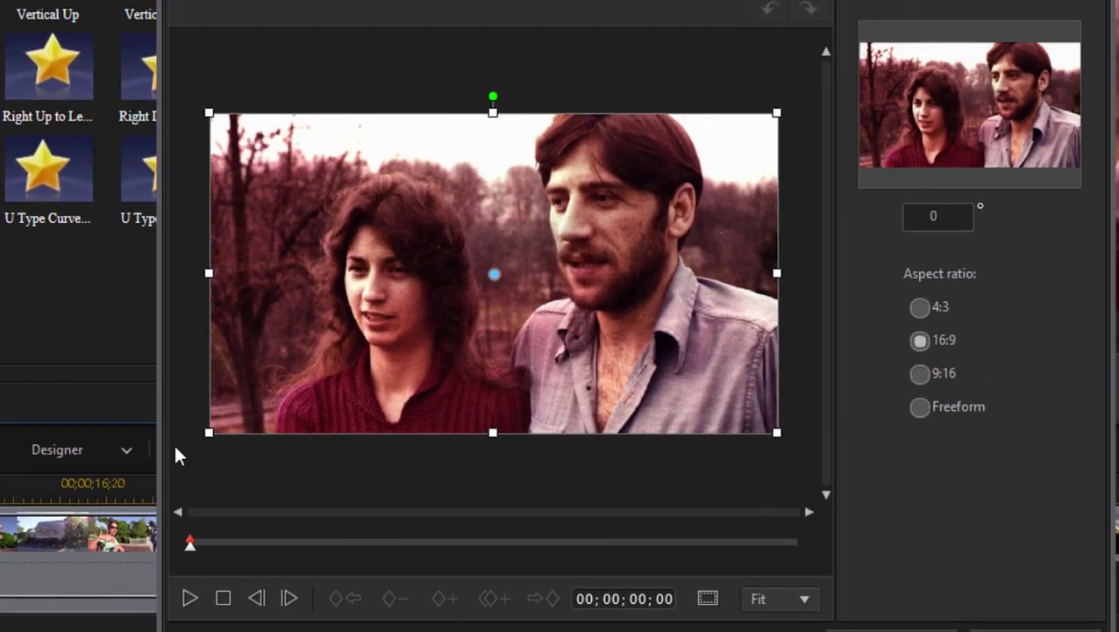
# Shrink the 16:9 starting frame into a tight crop positioned over the woman
pyautogui.click(771, 118)
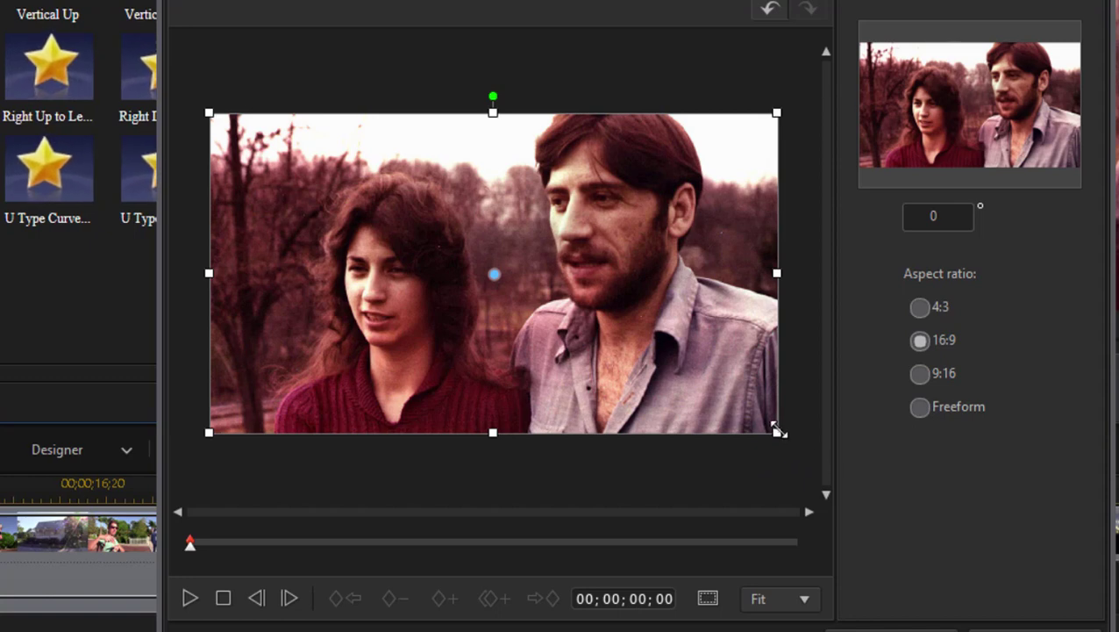
pyautogui.moveTo(776, 432); pyautogui.dragTo(654, 365)
pyautogui.moveTo(495, 270); pyautogui.dragTo(409, 273)
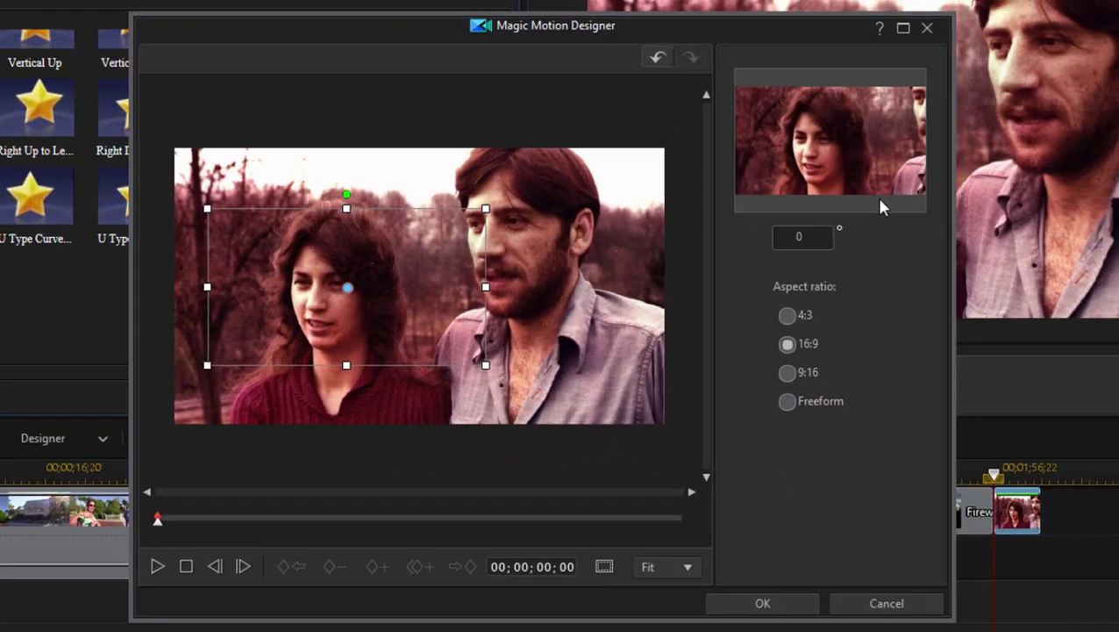
# Add an end keyframe at 00;00;04;29 whose frame covers nearly the whole photo, shifted right
pyautogui.moveTo(157, 523); pyautogui.dragTo(689, 537)
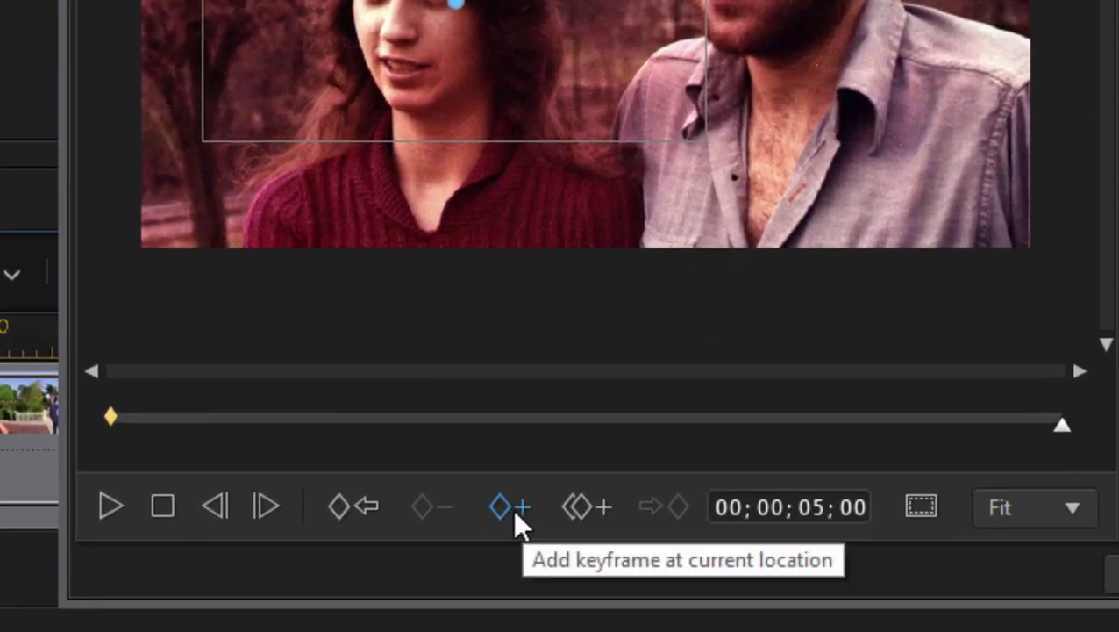
pyautogui.click(505, 513)
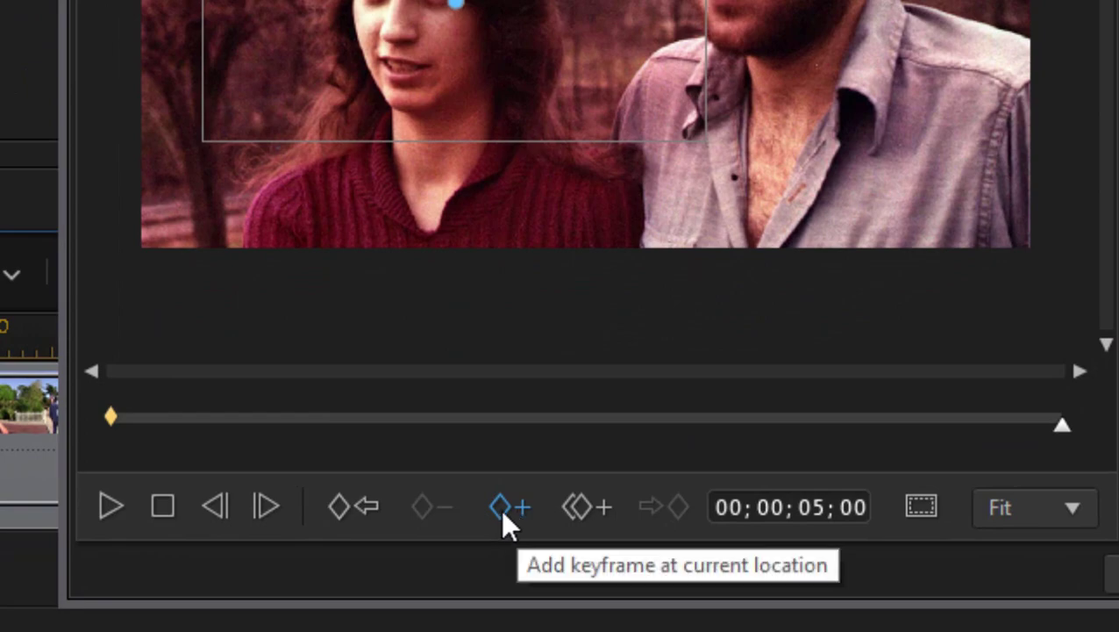
pyautogui.click(500, 512)
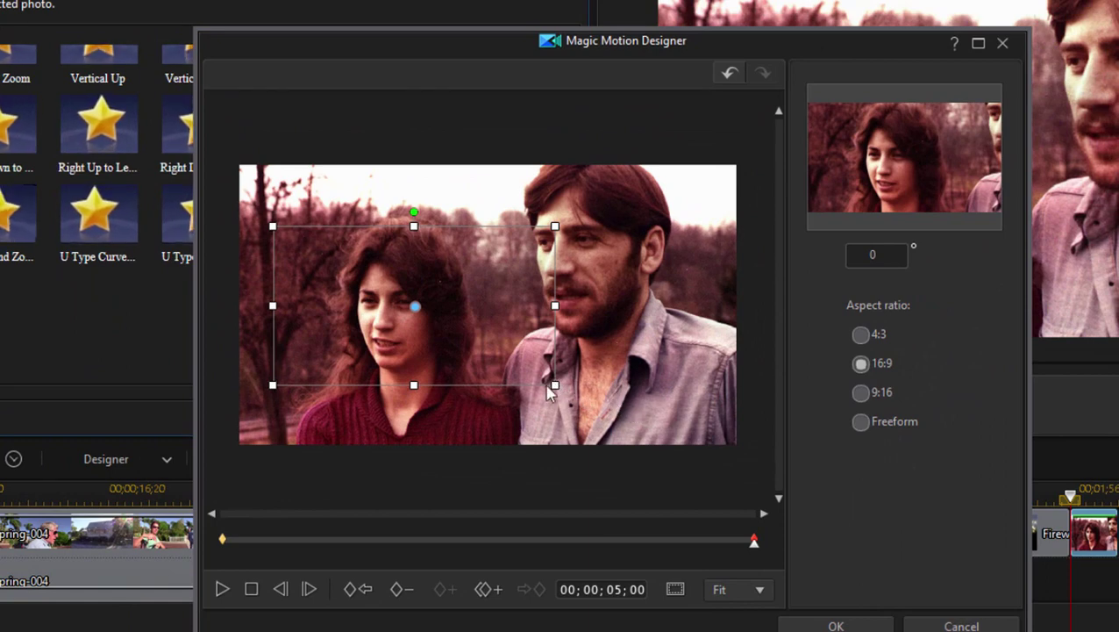
pyautogui.moveTo(554, 383); pyautogui.dragTo(651, 426)
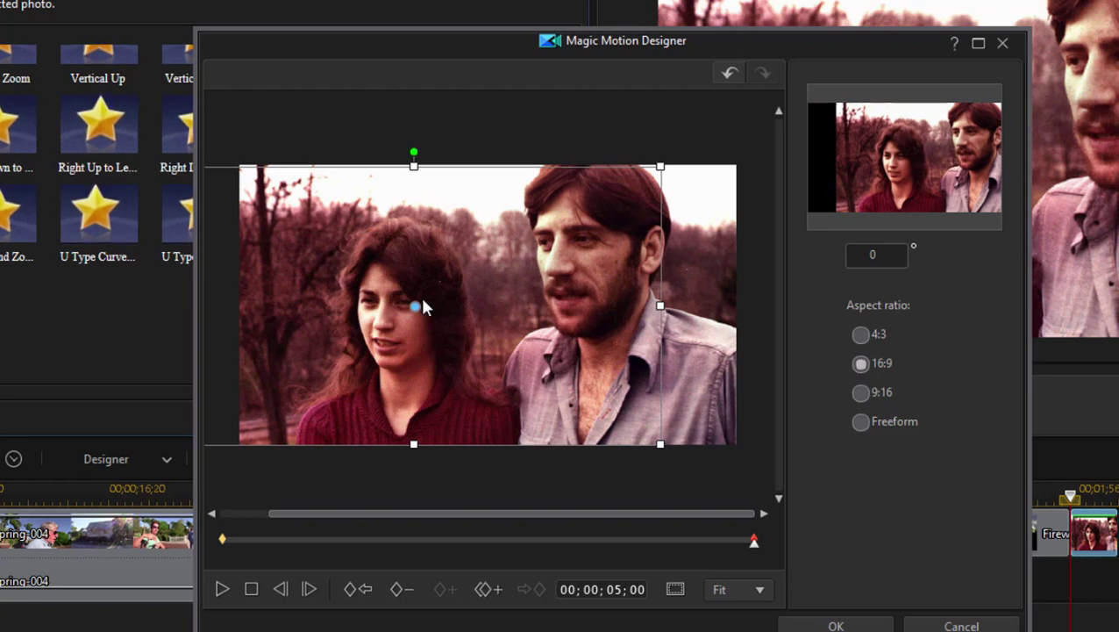
pyautogui.moveTo(417, 307); pyautogui.dragTo(496, 305)
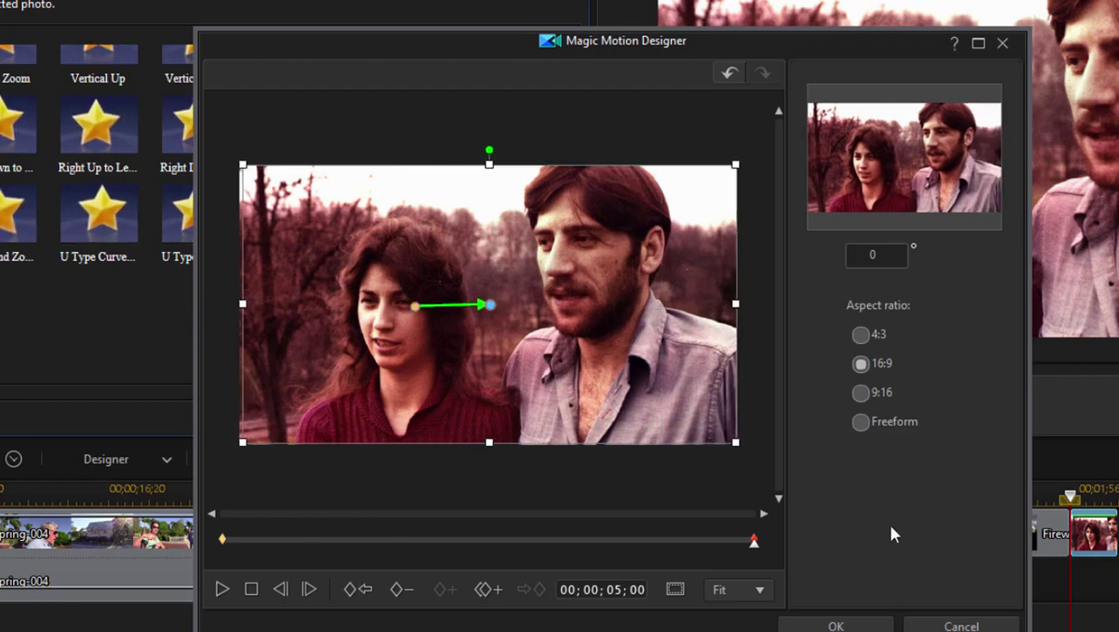
pyautogui.click(757, 546)
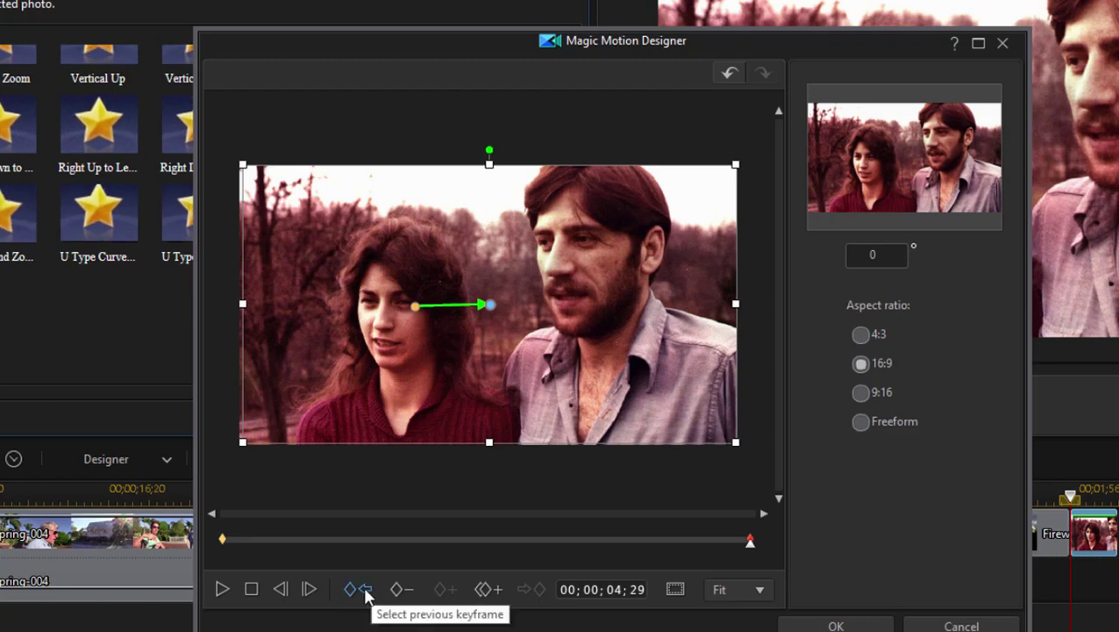
pyautogui.click(353, 593)
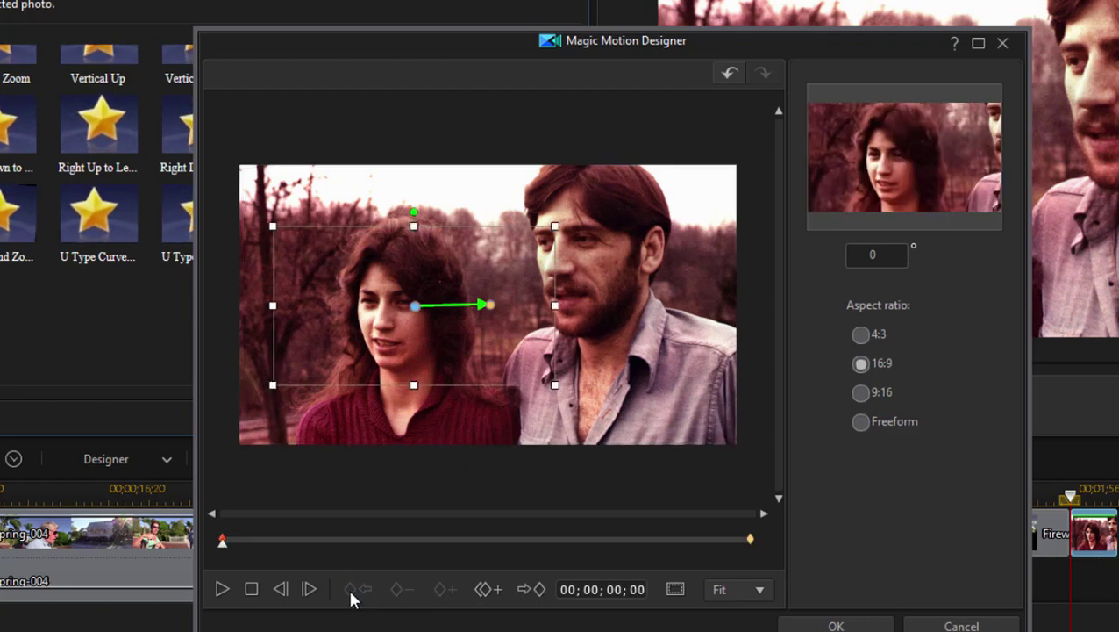
pyautogui.click(223, 591)
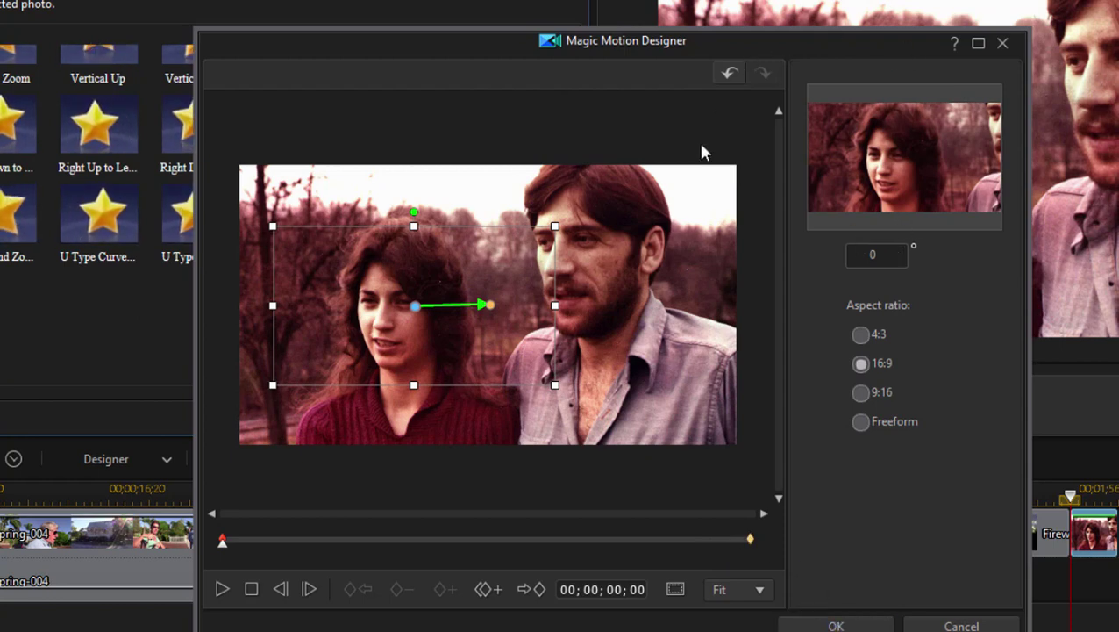
# Apply the custom motion to Photo9, preview it, and select the Fireworks clip
pyautogui.click(812, 625)
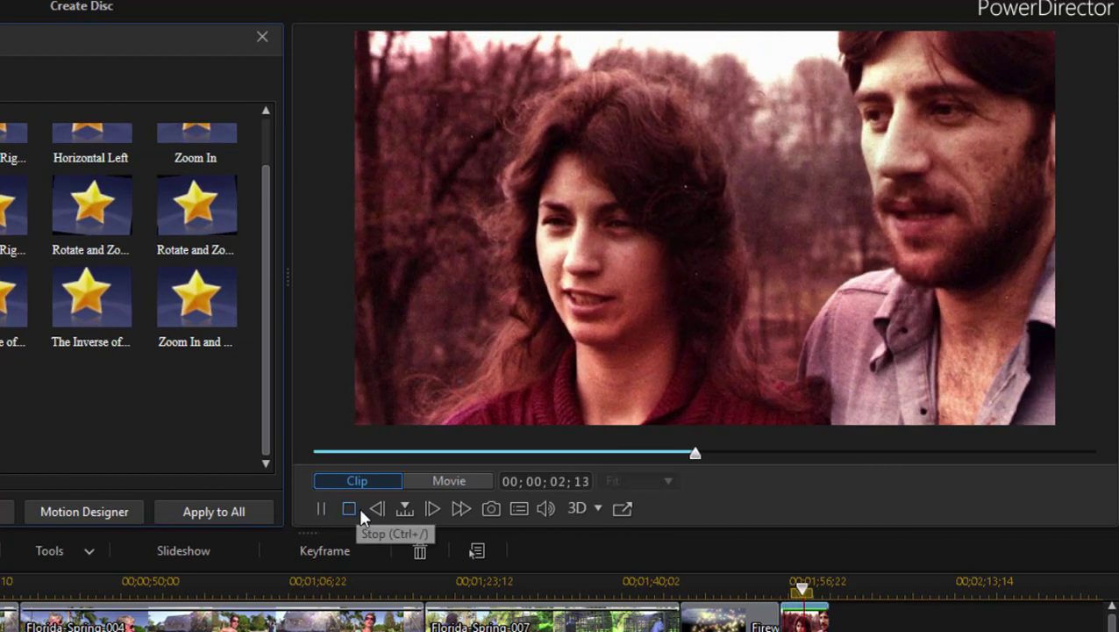
pyautogui.click(349, 507)
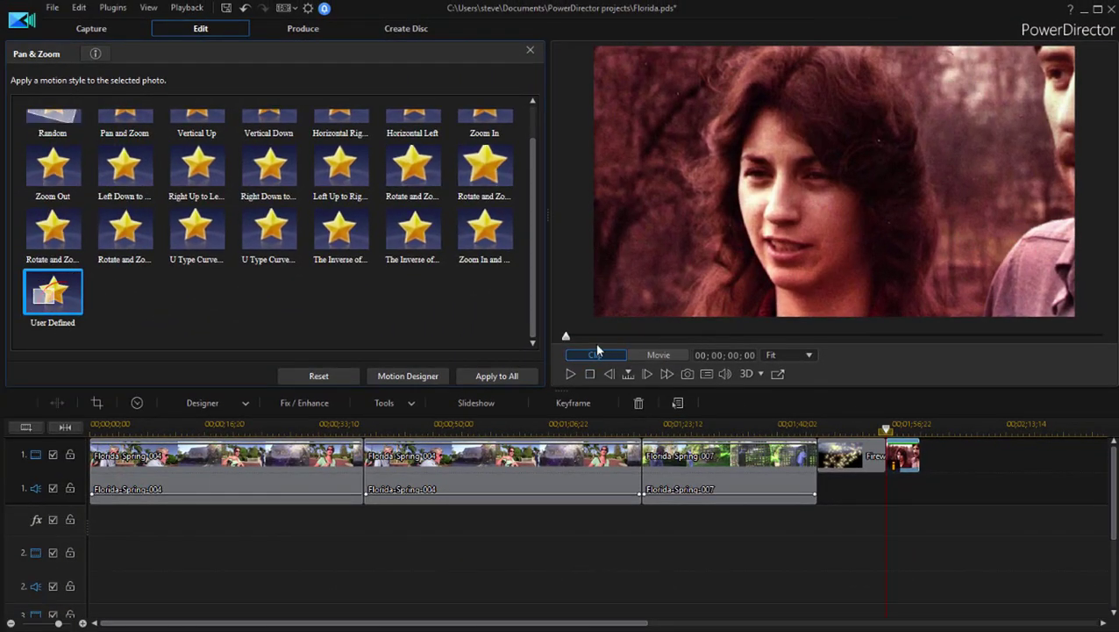
pyautogui.moveTo(566, 337); pyautogui.dragTo(1057, 321)
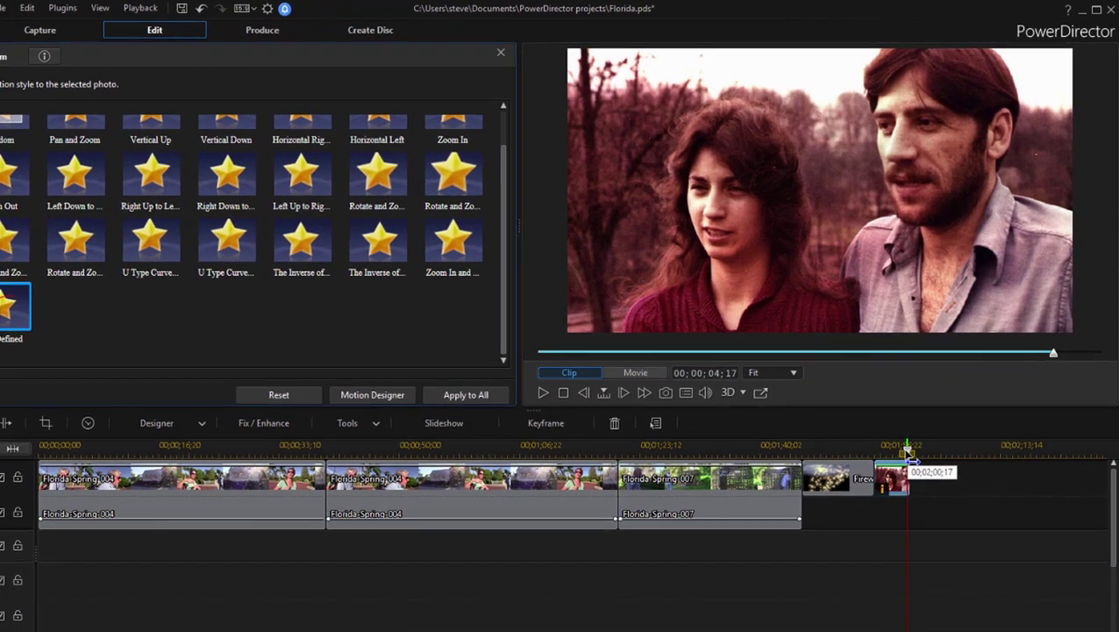
pyautogui.moveTo(916, 427); pyautogui.dragTo(869, 430)
pyautogui.click(813, 549)
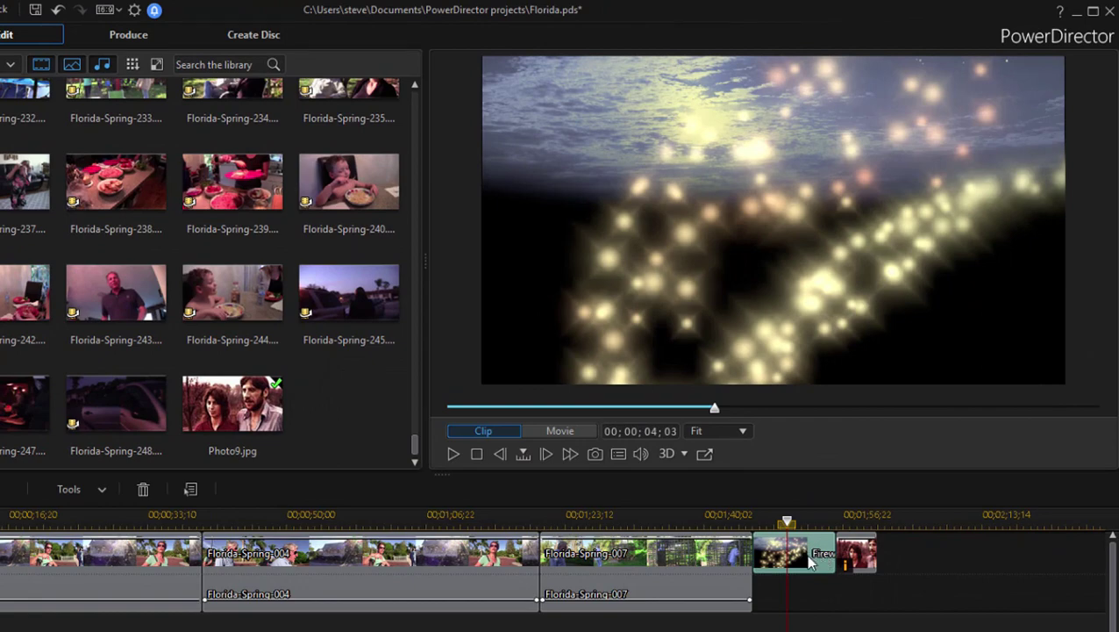
# Open the Fireworks effect in Particle Designer and scrub through its firework animation
pyautogui.doubleClick(805, 553)
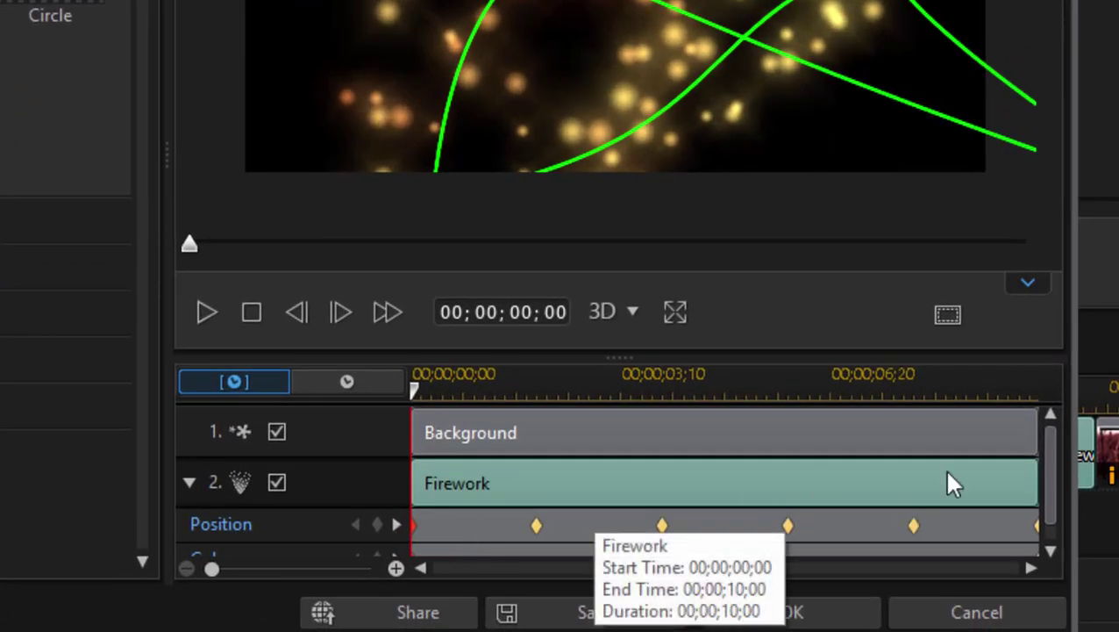
pyautogui.moveTo(1052, 474); pyautogui.dragTo(1049, 527)
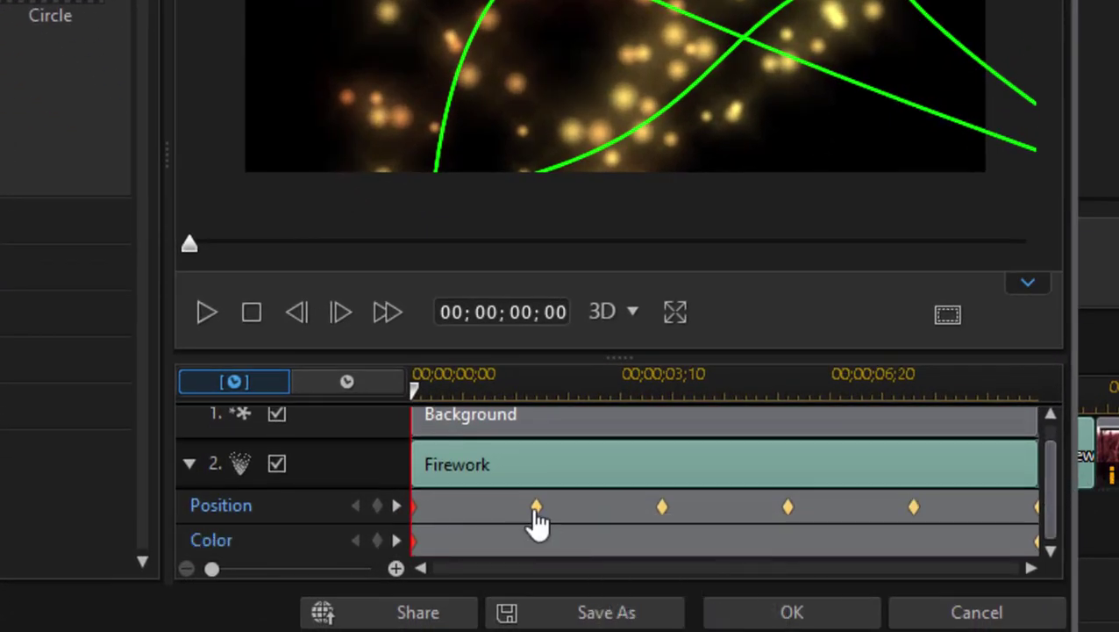
pyautogui.moveTo(420, 392)
pyautogui.mouseDown()
pyautogui.moveTo(443, 396)
pyautogui.moveTo(418, 395)
pyautogui.mouseUp()
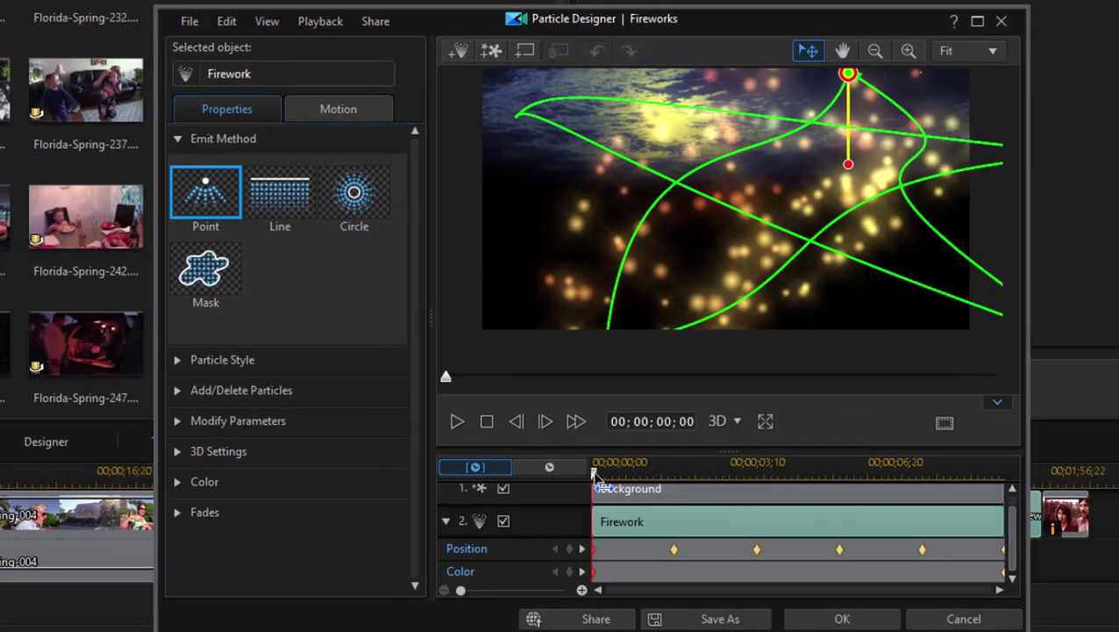
pyautogui.moveTo(596, 473); pyautogui.dragTo(566, 519)
# Drag the Firework's Position keyframes earlier, to about 01;06, 01;25 and 03;22
pyautogui.click(624, 548)
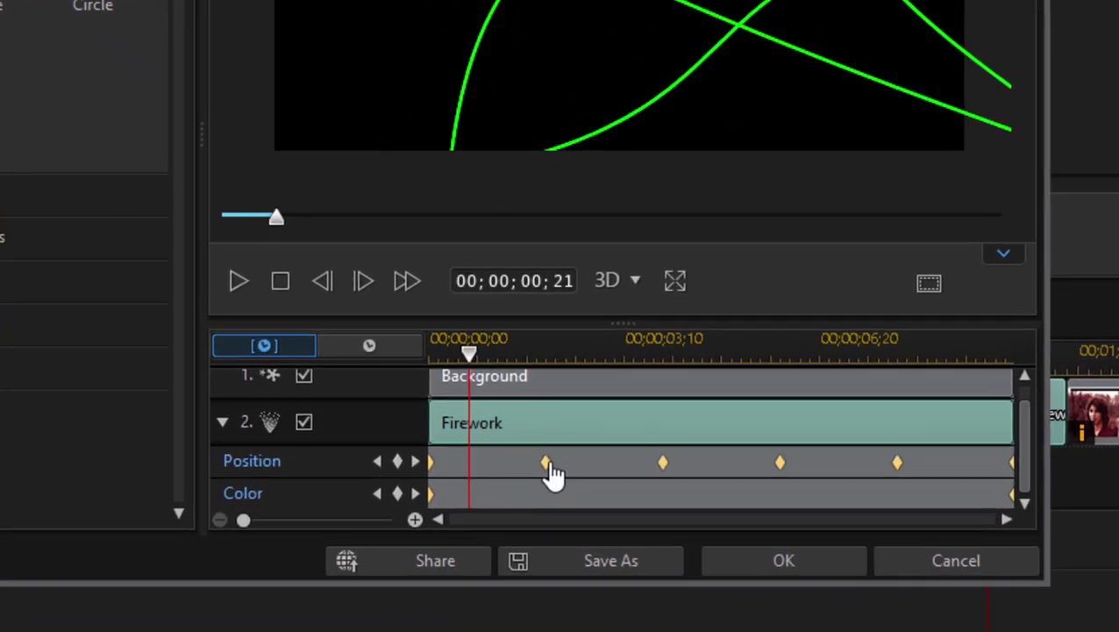
pyautogui.moveTo(552, 474); pyautogui.dragTo(500, 475)
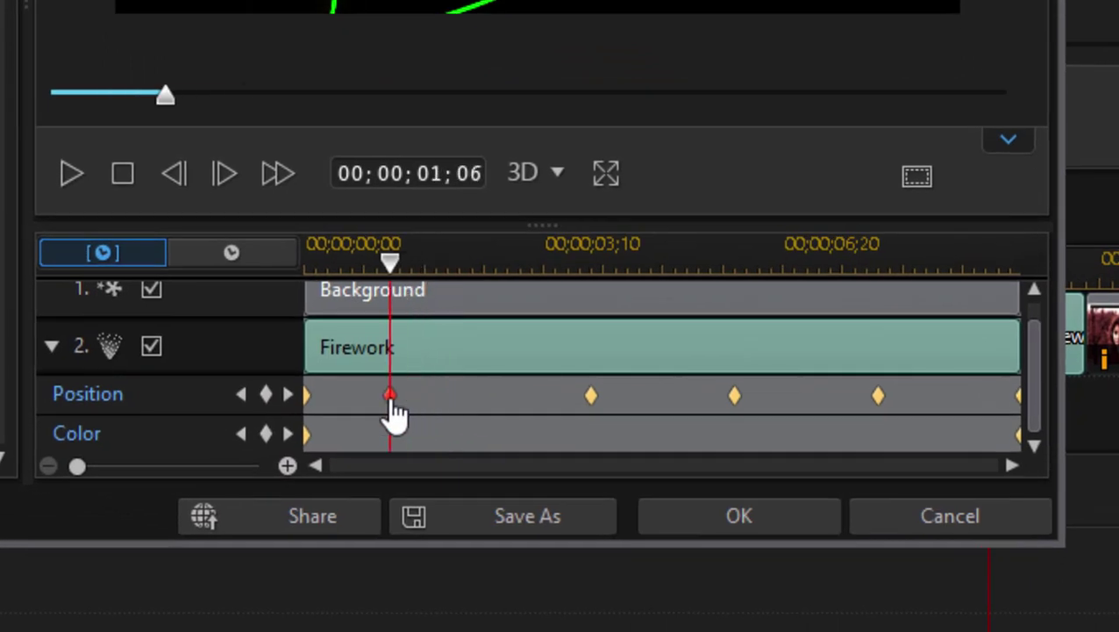
pyautogui.moveTo(664, 472); pyautogui.dragTo(545, 469)
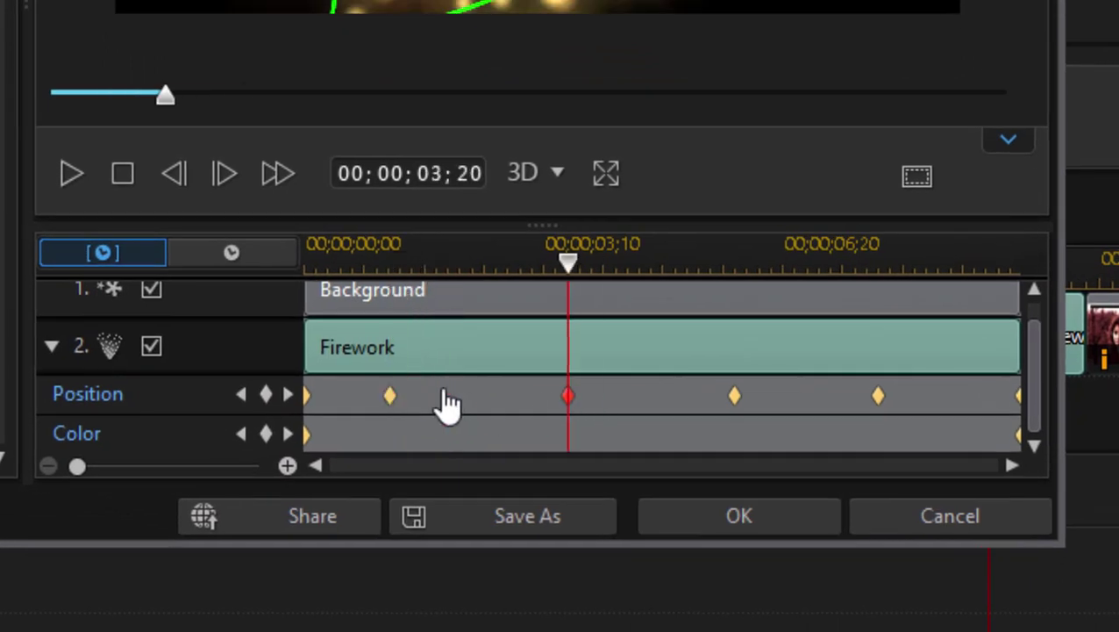
pyautogui.moveTo(449, 404); pyautogui.dragTo(440, 404)
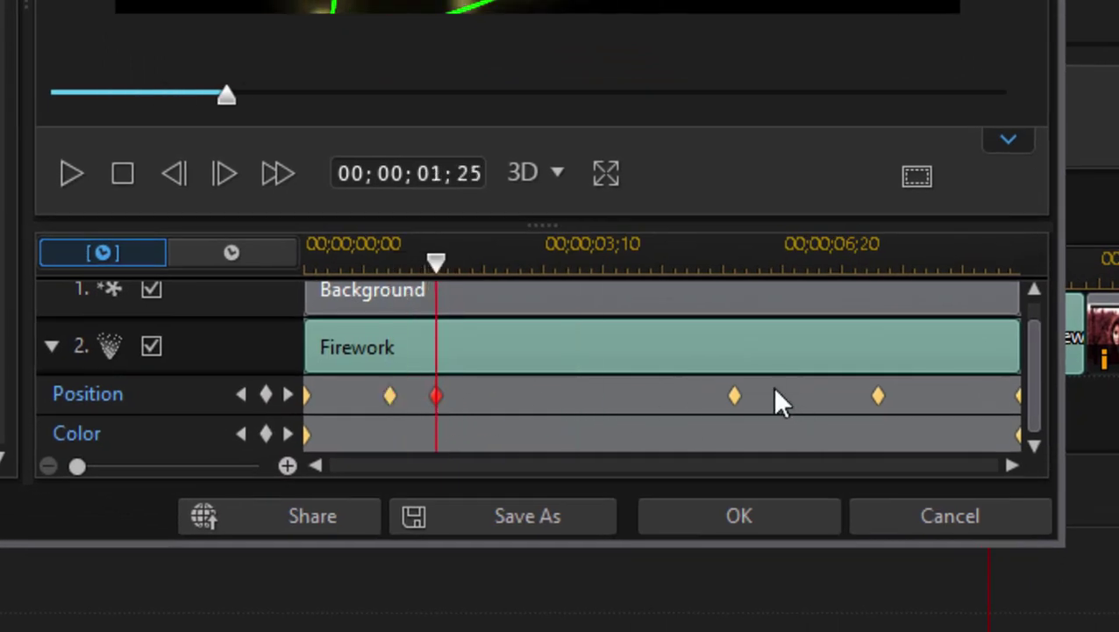
pyautogui.moveTo(735, 402); pyautogui.dragTo(535, 407)
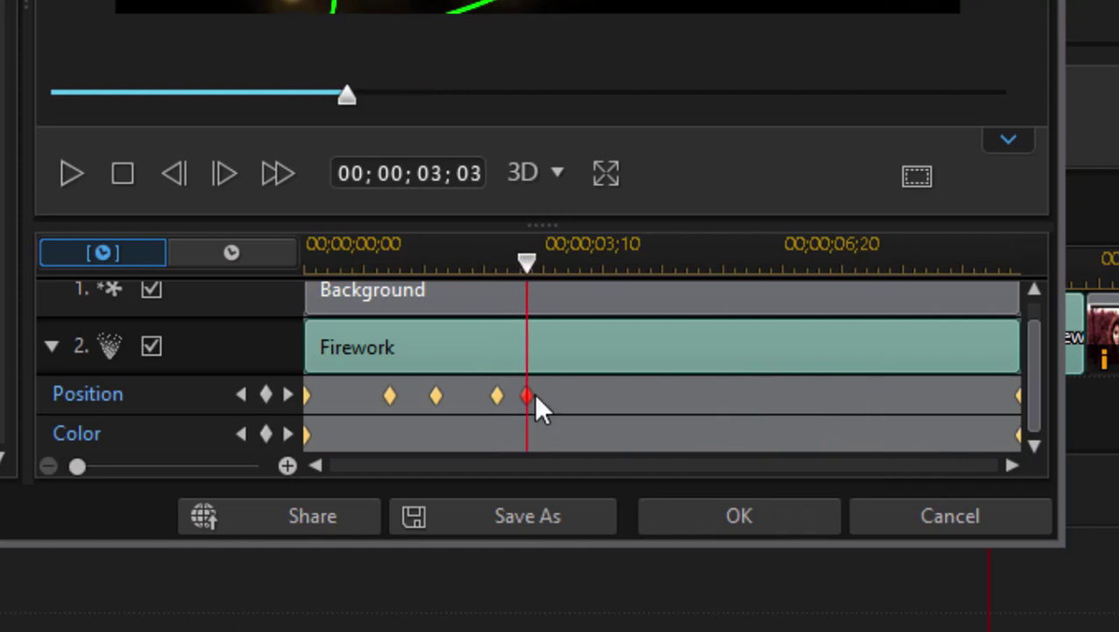
# Remove the Position keyframe at 03;03 and scrub forward to check the firework motion
pyautogui.rightClick(526, 393)
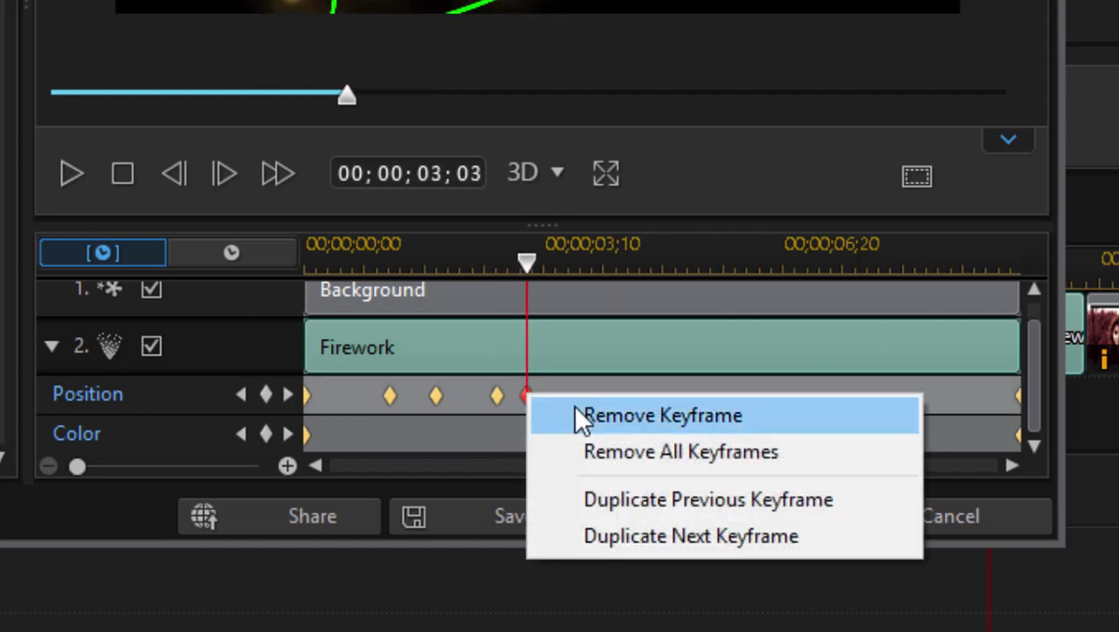
pyautogui.click(576, 412)
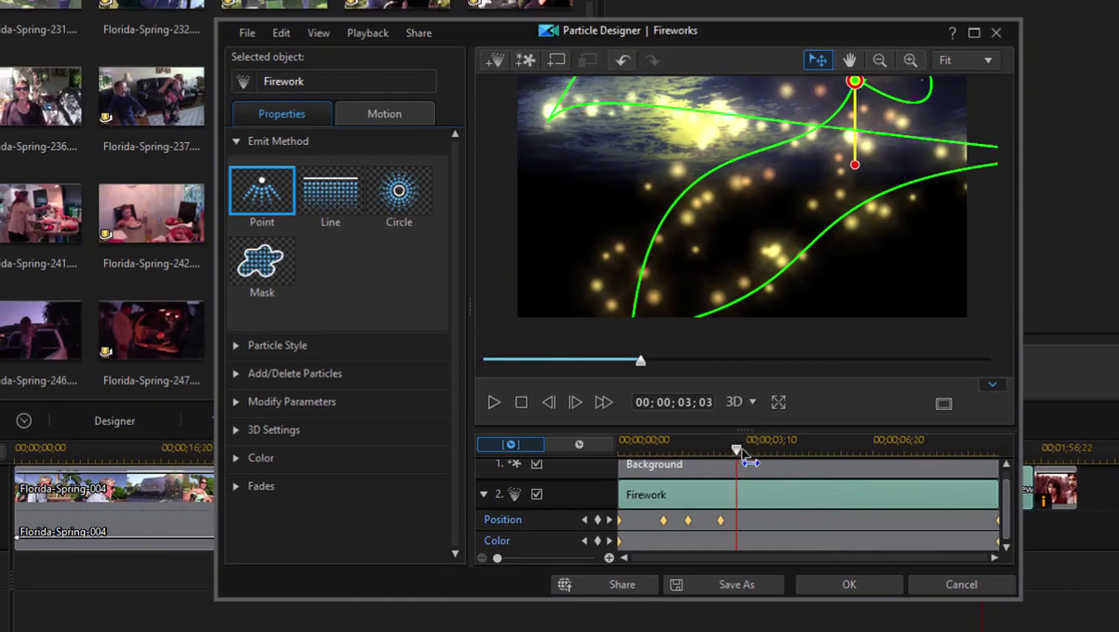
pyautogui.moveTo(740, 450); pyautogui.dragTo(793, 450)
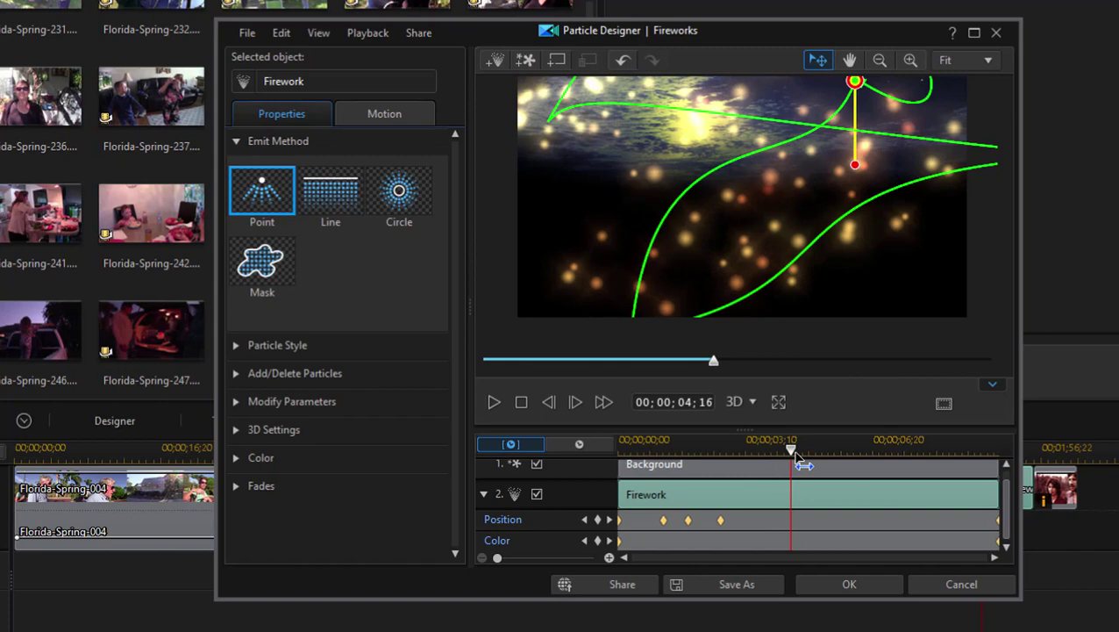